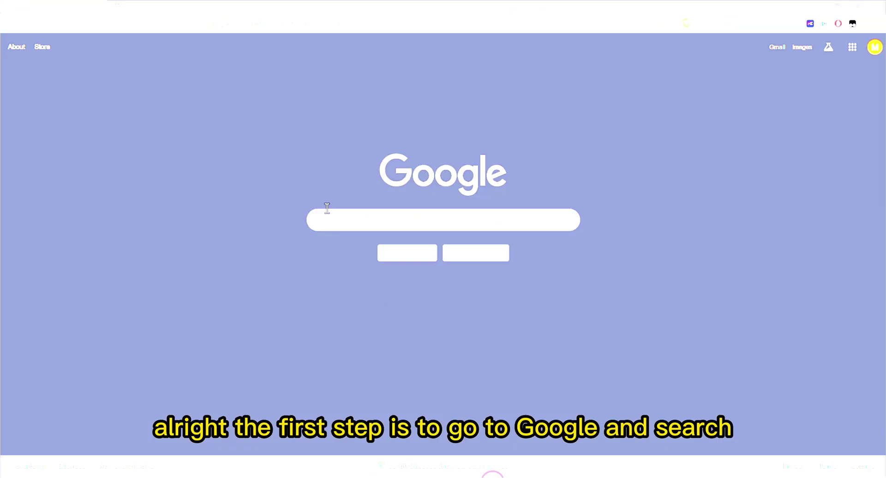
Step: Search Google for 'tiktok live studio download'
left_click(331, 215)
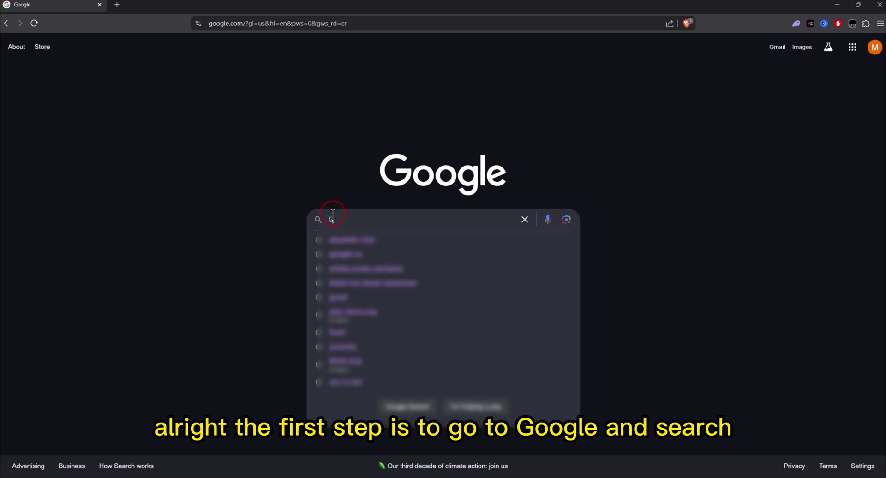
type("tiktok liv")
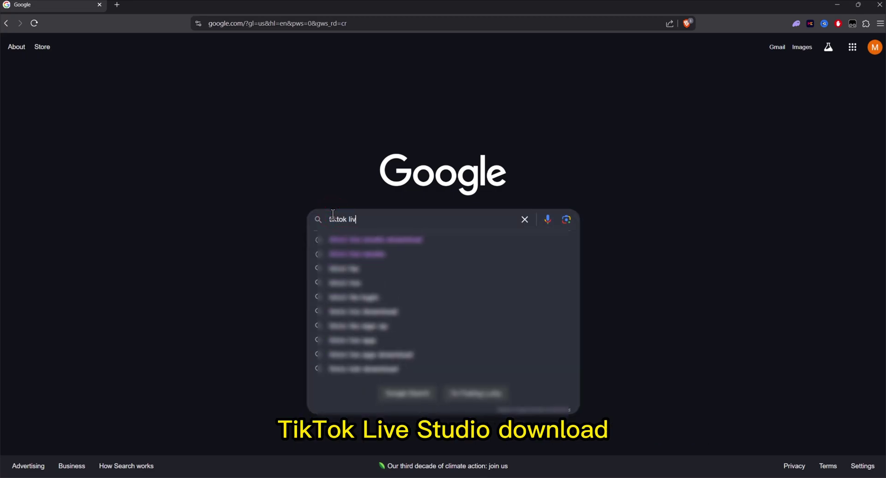
type("e studio download")
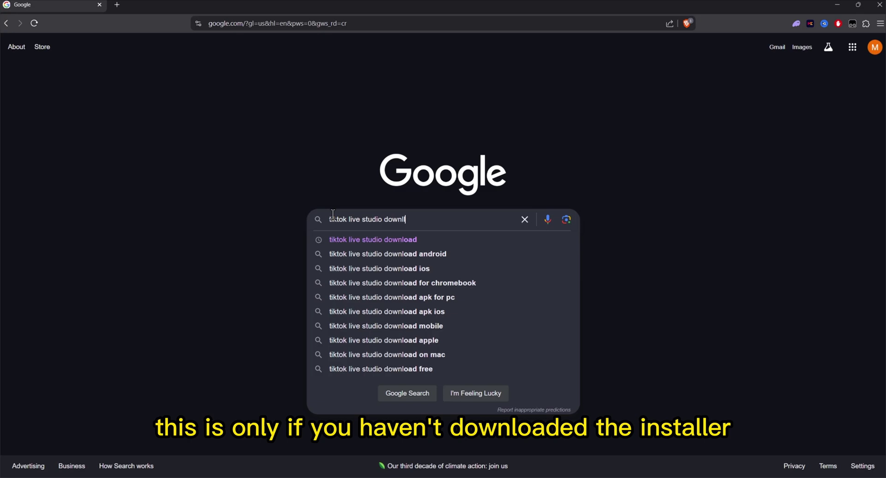
key("Return")
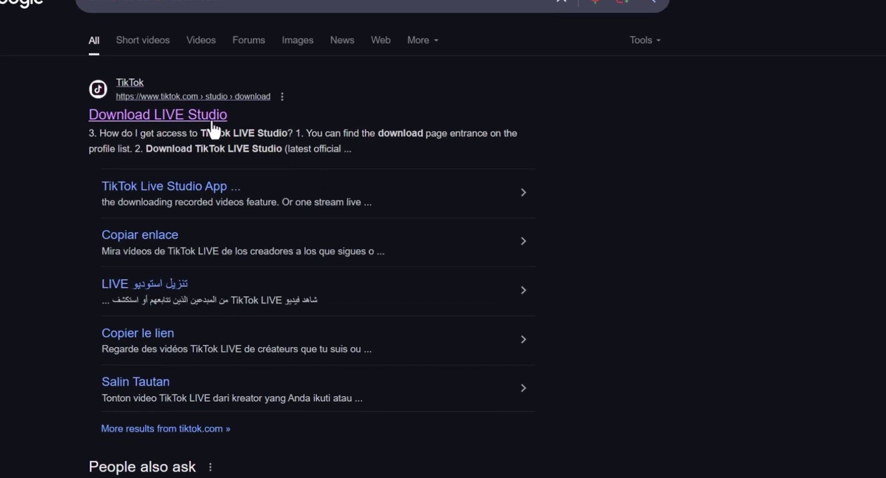
Step: Download and install TikTok LIVE Studio from the official page, then proceed to log in
left_click(209, 121)
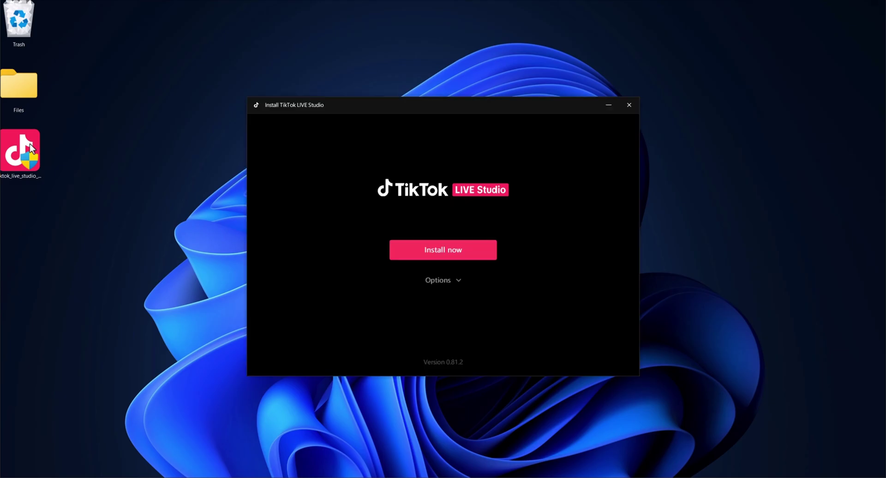
left_click(443, 257)
left_click(443, 257)
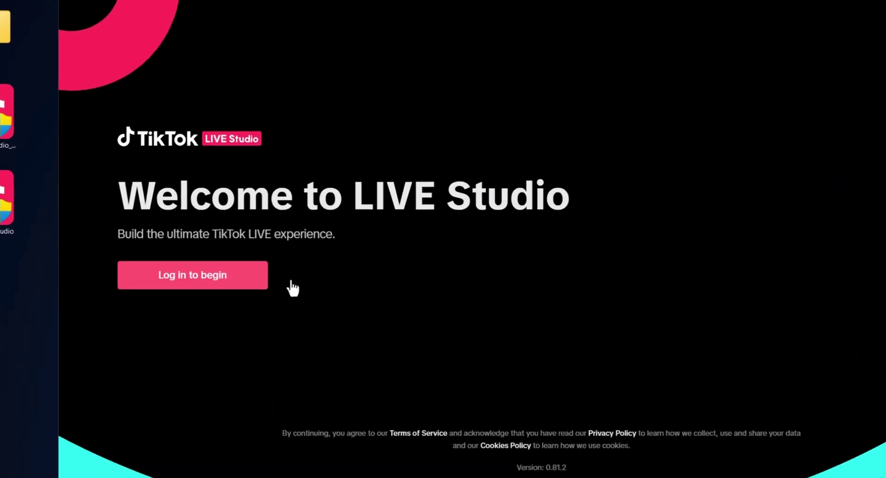
left_click(225, 281)
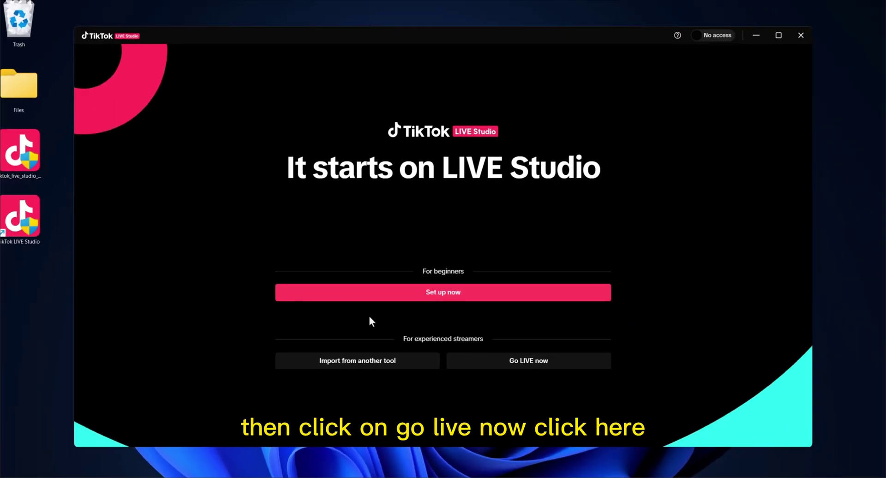
Step: Skip the guided setup with Go LIVE now and dismiss the welcome guide
left_click(563, 364)
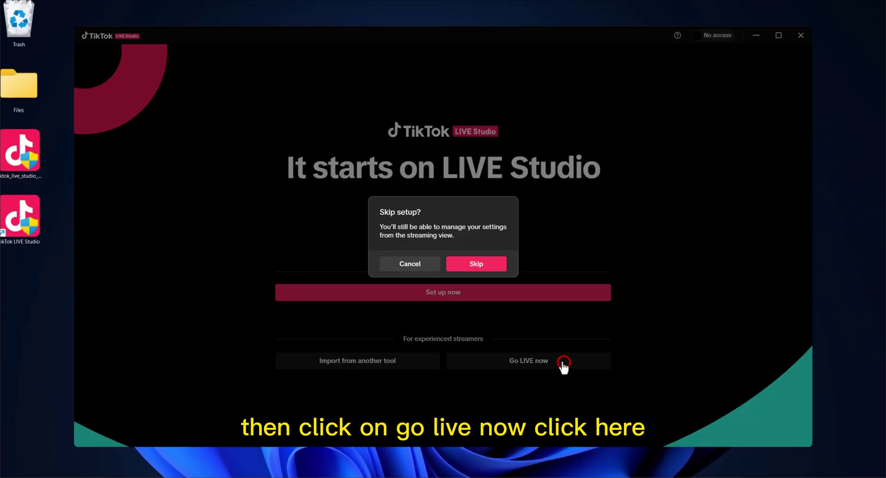
left_click(475, 265)
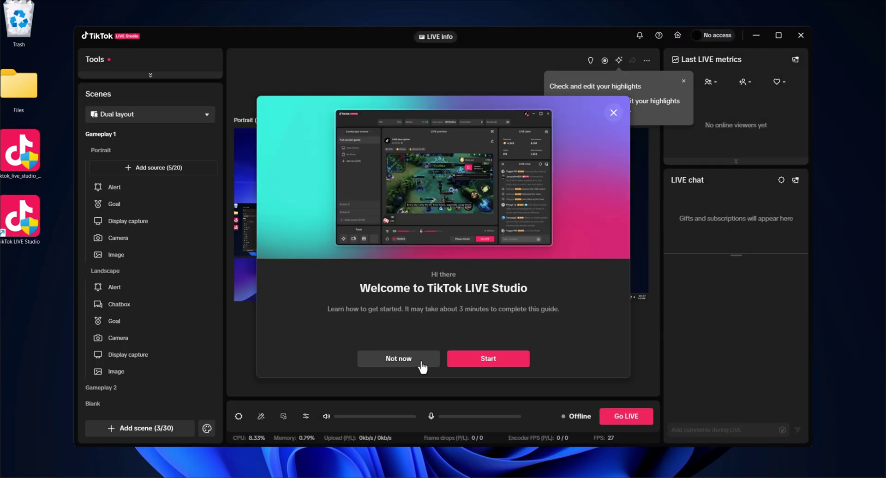
left_click(422, 367)
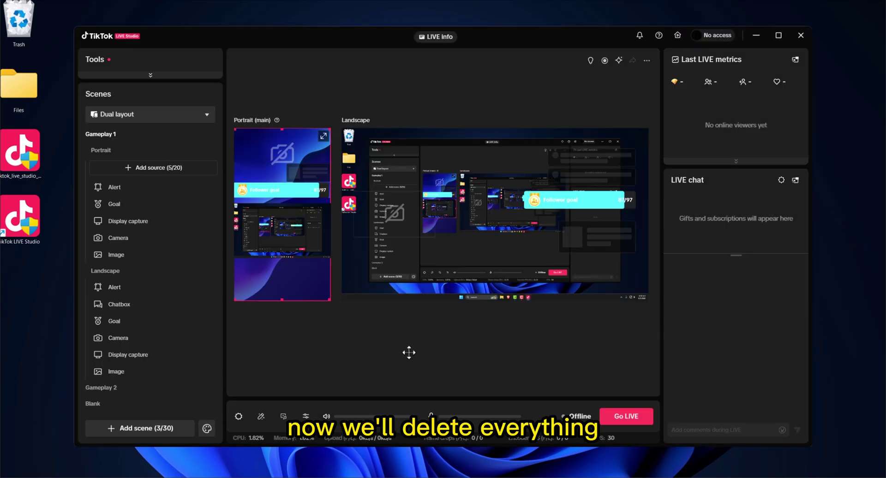
Step: Delete every default source from the portrait and landscape previews until Add source shows 0/20
left_click(292, 247)
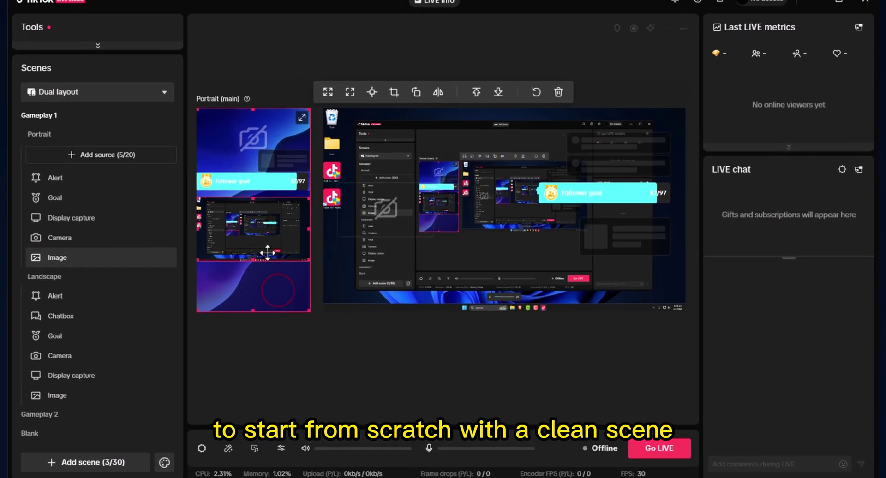
key("Delete")
key("Delete")
left_click(267, 180)
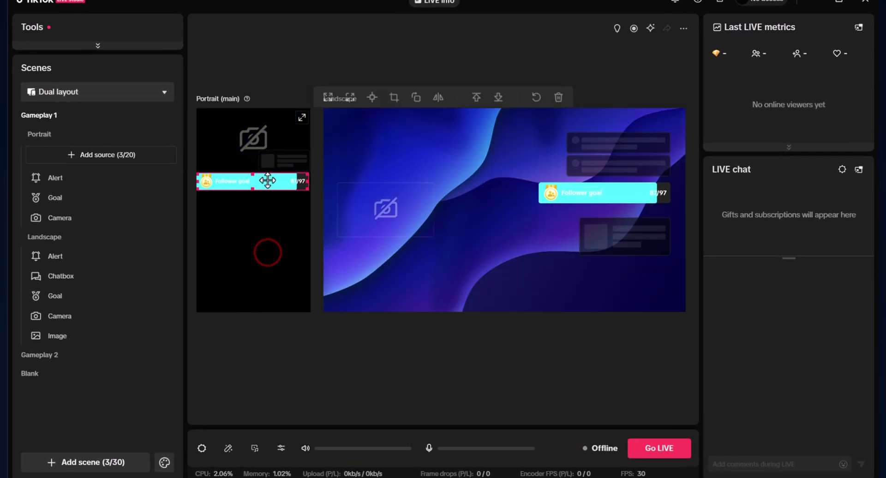
key("Delete")
left_click_drag(276, 147, 277, 148)
key("Delete")
key("Delete")
left_click(454, 168)
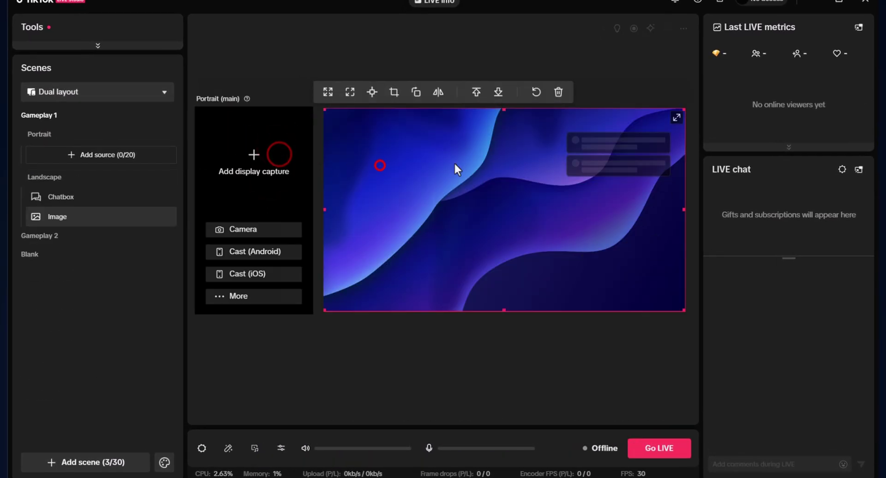
key("Delete")
left_click(597, 156)
key("Delete")
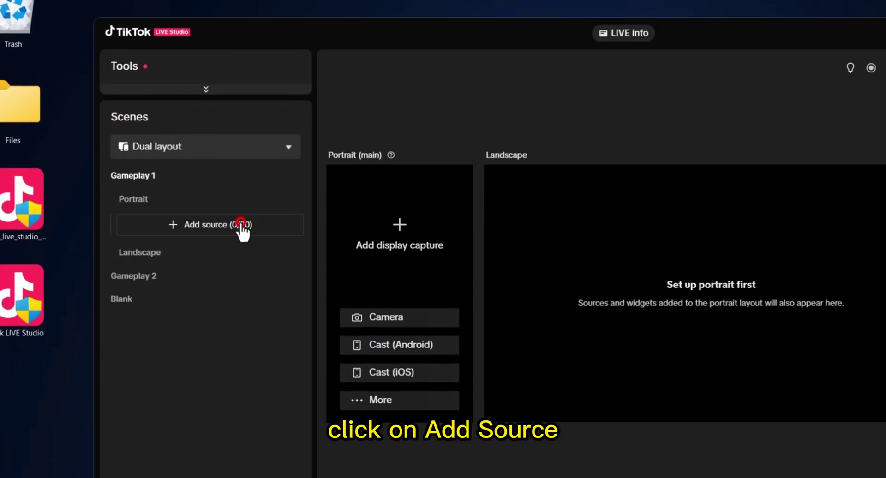
Step: Add a Display capture of Display1 and drag it lower in the portrait preview
left_click(240, 224)
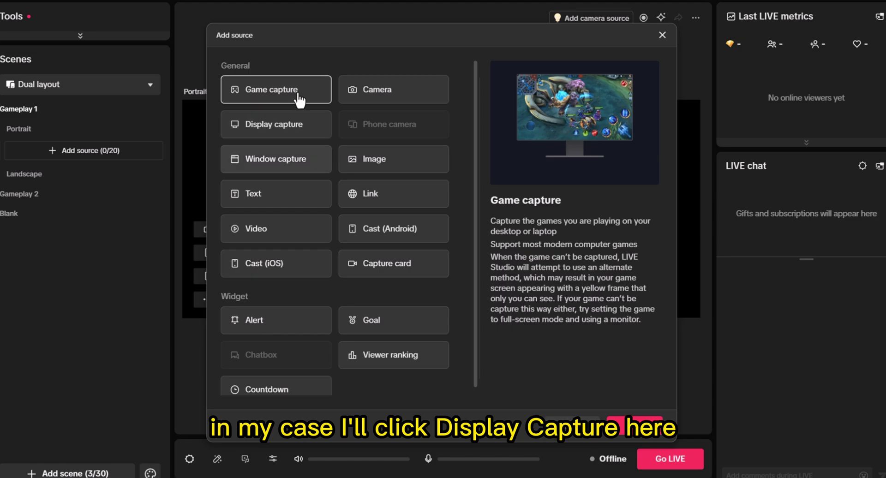
left_click(297, 130)
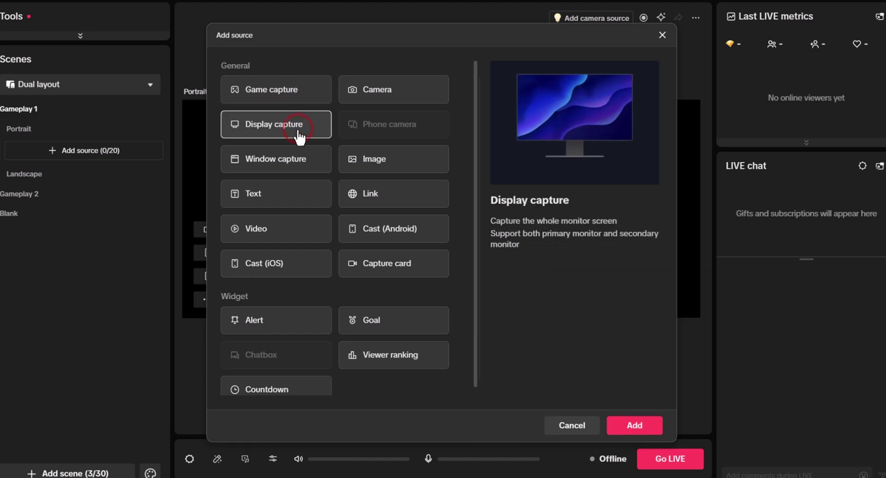
left_click(636, 425)
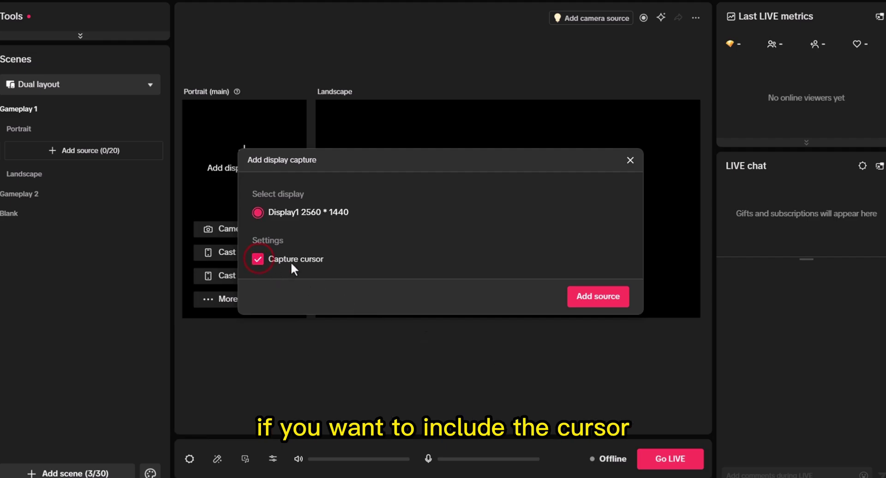
left_click(587, 298)
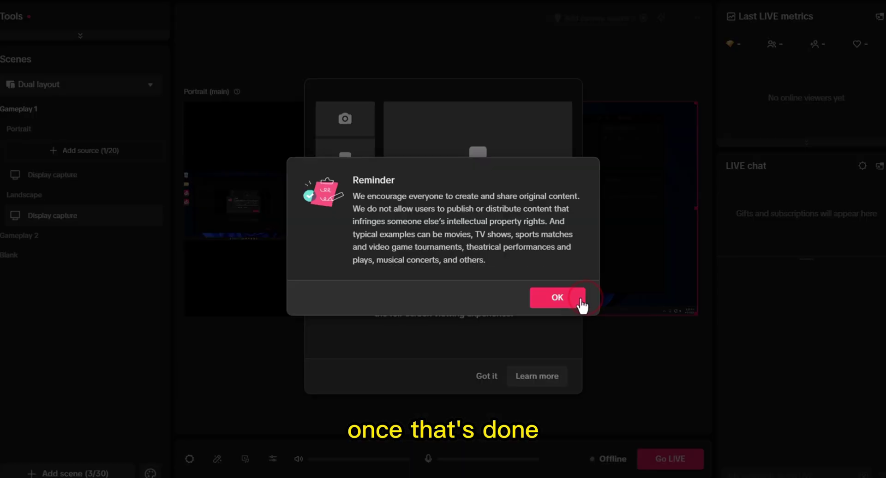
left_click(577, 299)
left_click(477, 349)
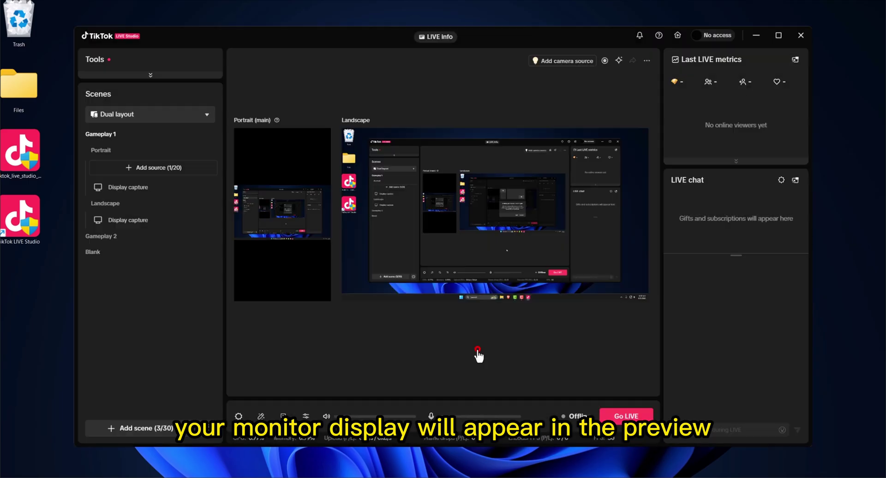
left_click(282, 210)
left_click_drag(280, 207, 289, 277)
Step: Add an OBS Virtual Camera source and stretch its portrait frame taller
left_click(342, 328)
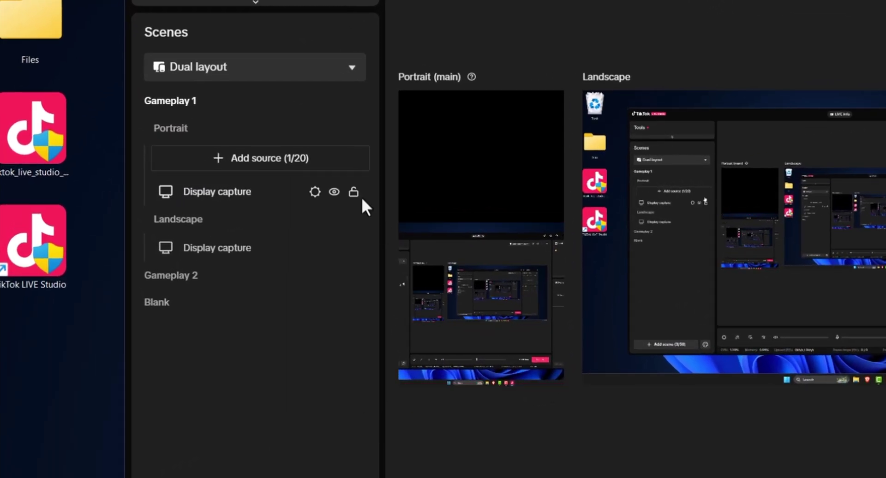
left_click(194, 169)
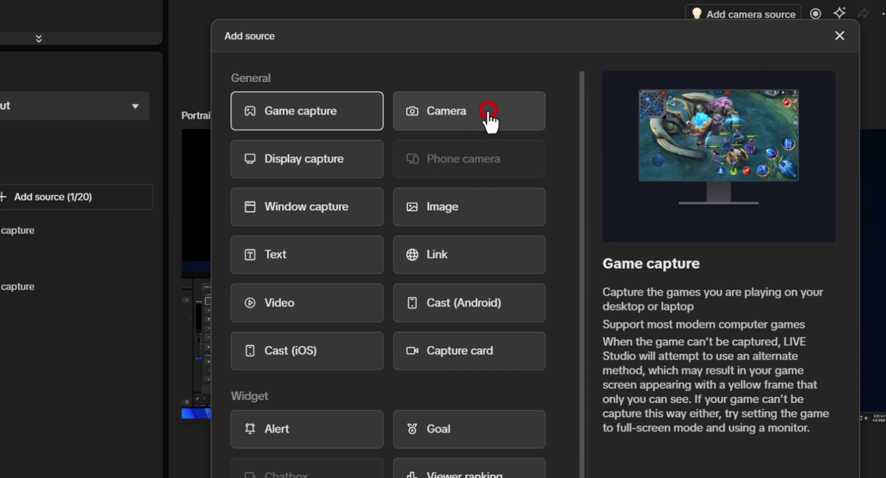
left_click(489, 113)
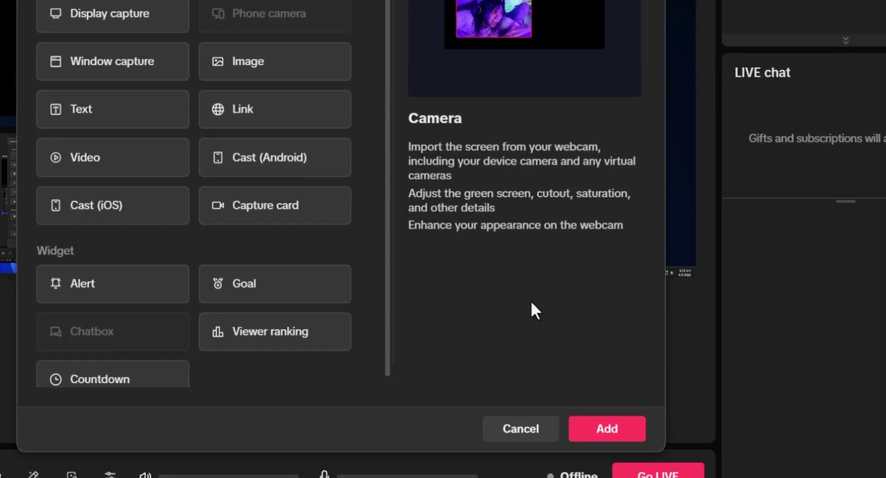
left_click(617, 429)
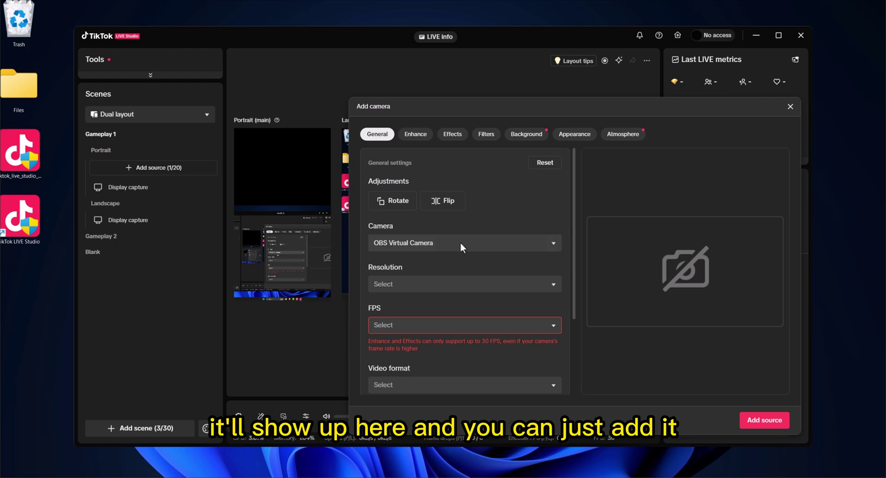
scroll(549, 297, "down", 3)
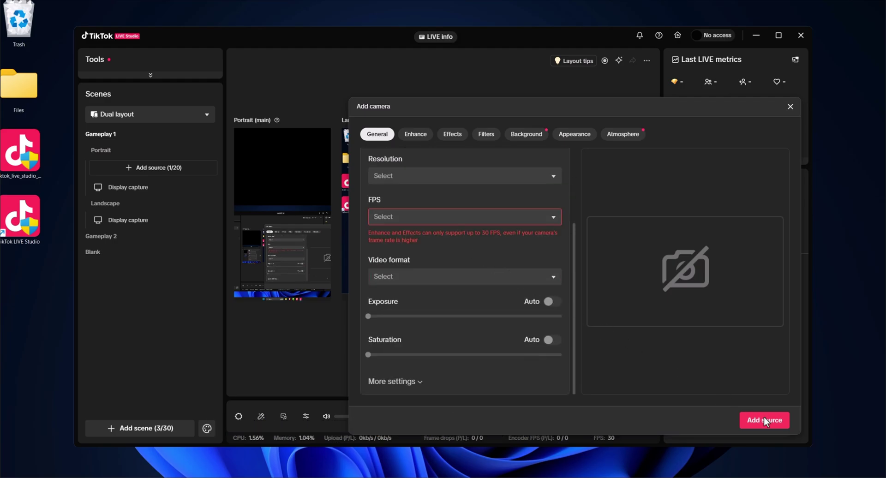
left_click_drag(286, 186, 281, 206)
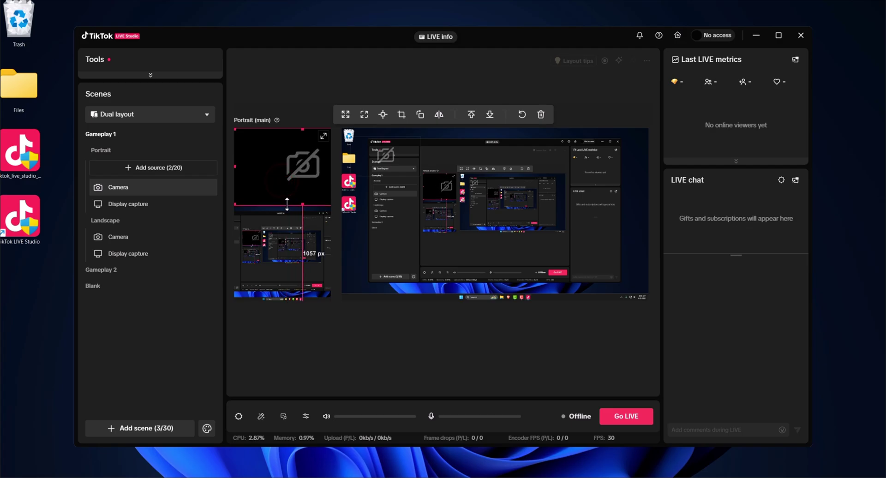
Step: Add a Followers goal widget targeting 97 and drag it lower in the portrait view
left_click(378, 328)
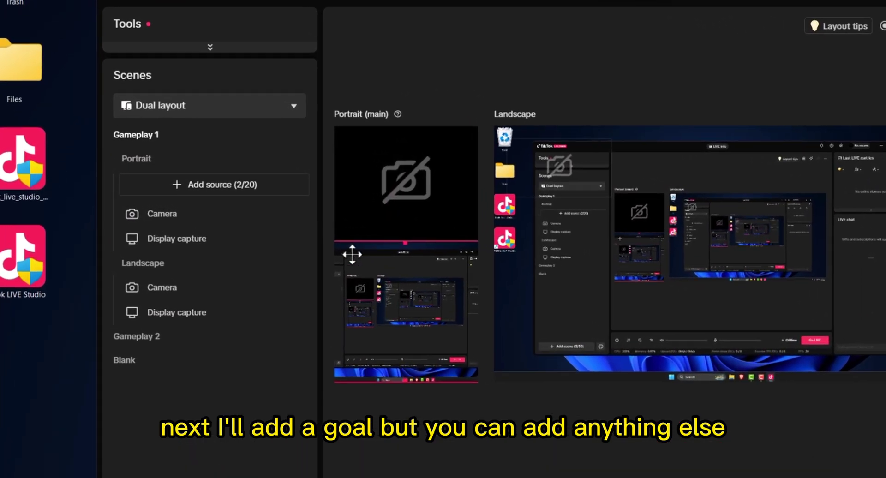
left_click(275, 189)
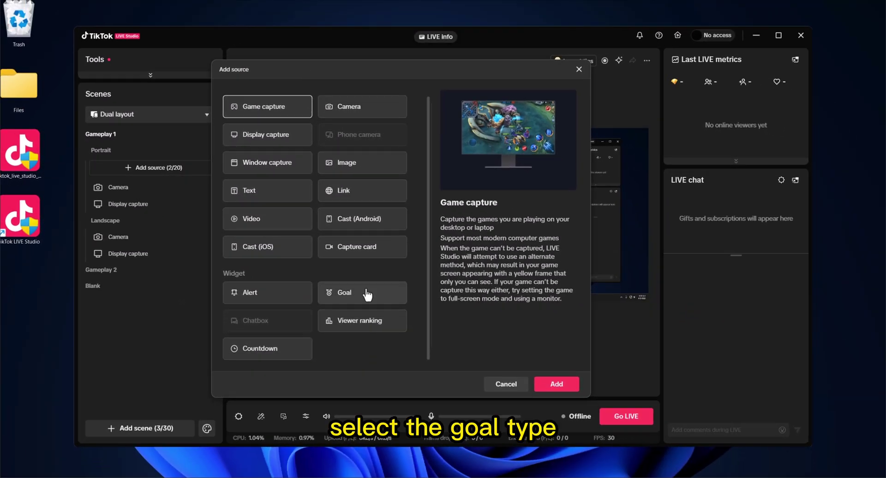
left_click(367, 293)
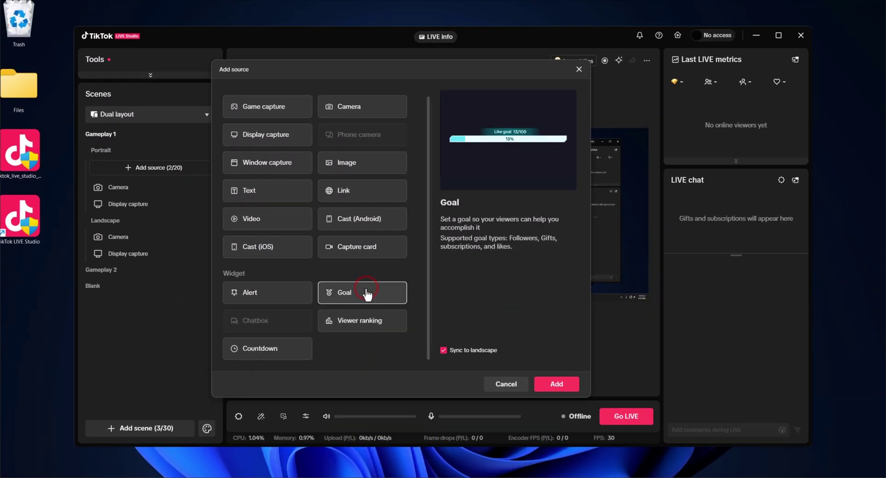
left_click(555, 384)
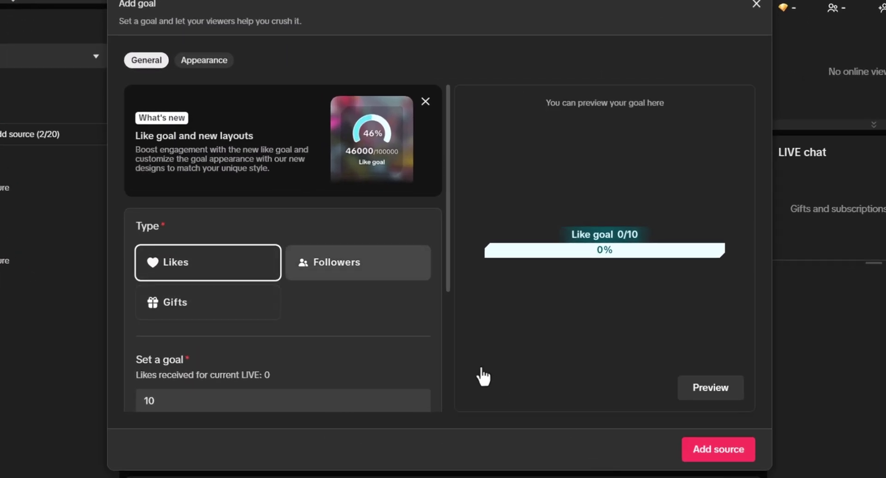
left_click(326, 269)
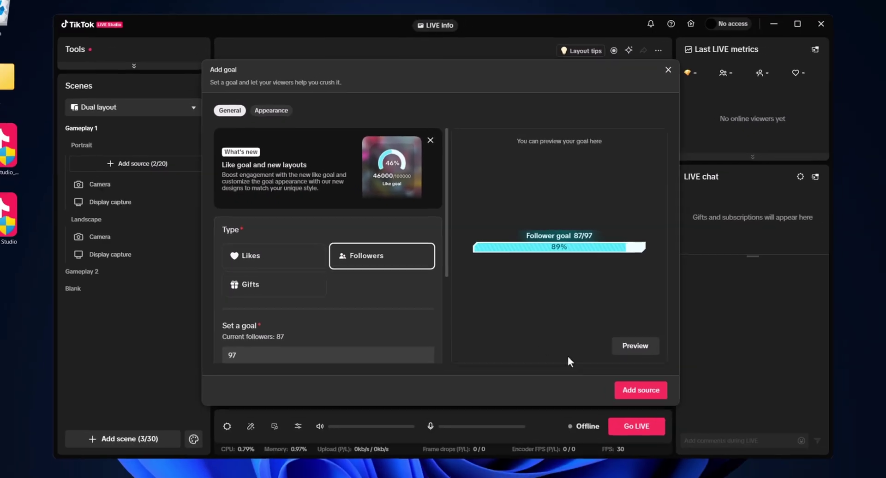
left_click(715, 448)
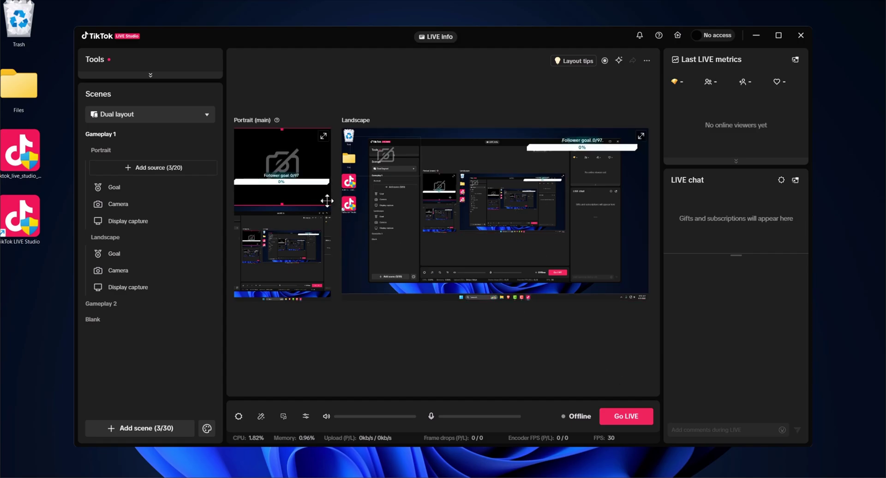
left_click_drag(292, 179, 292, 205)
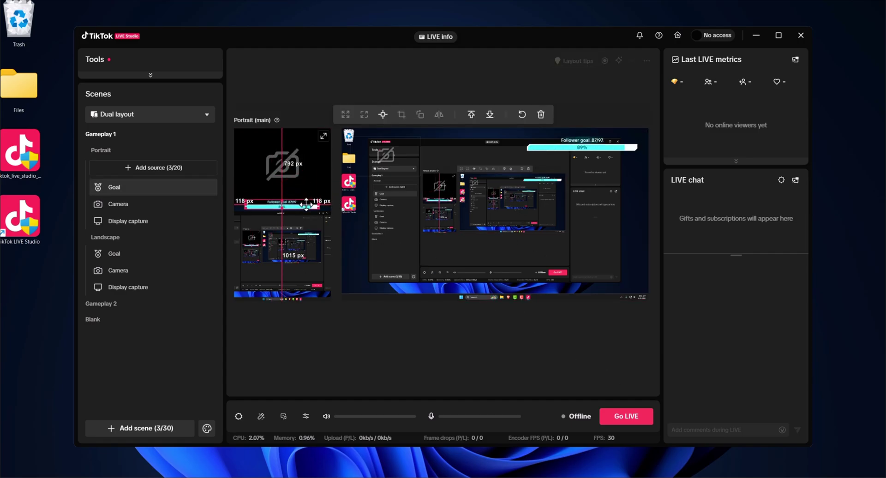
left_click(408, 325)
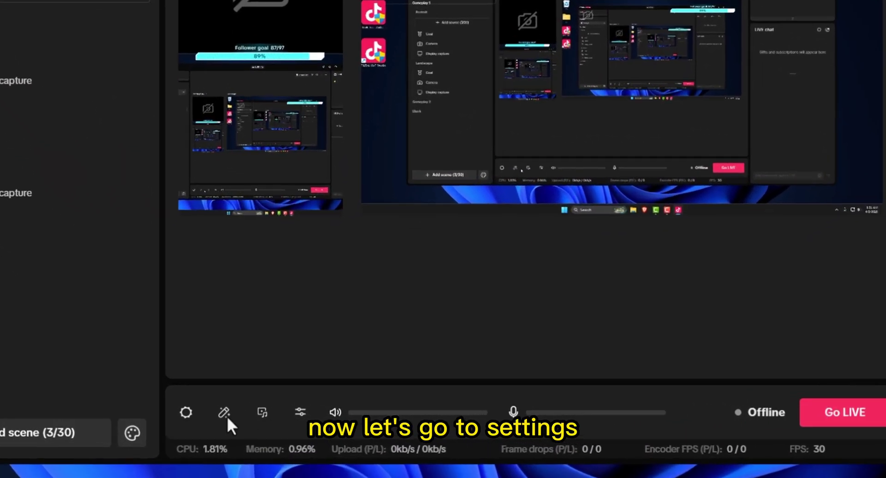
Step: In Settings, keep LIVE video quality at 1080P60 and frame rate at 60 FPS
left_click(238, 416)
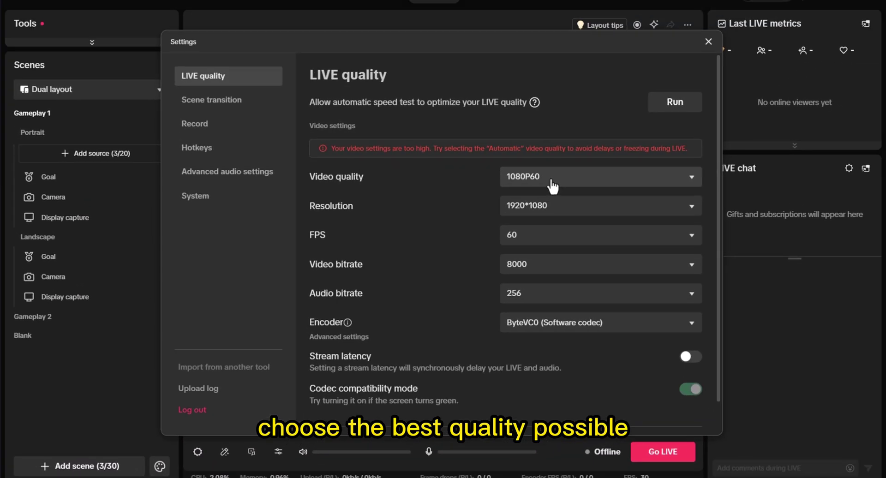
left_click(550, 177)
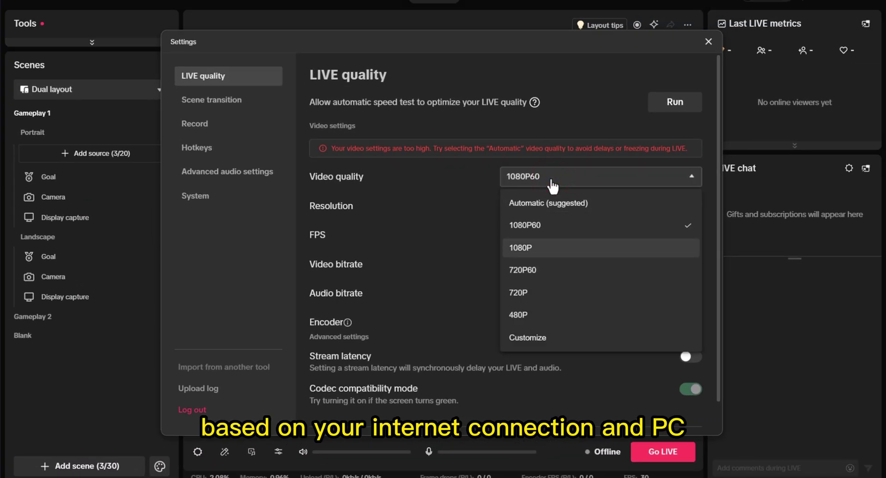
left_click(571, 228)
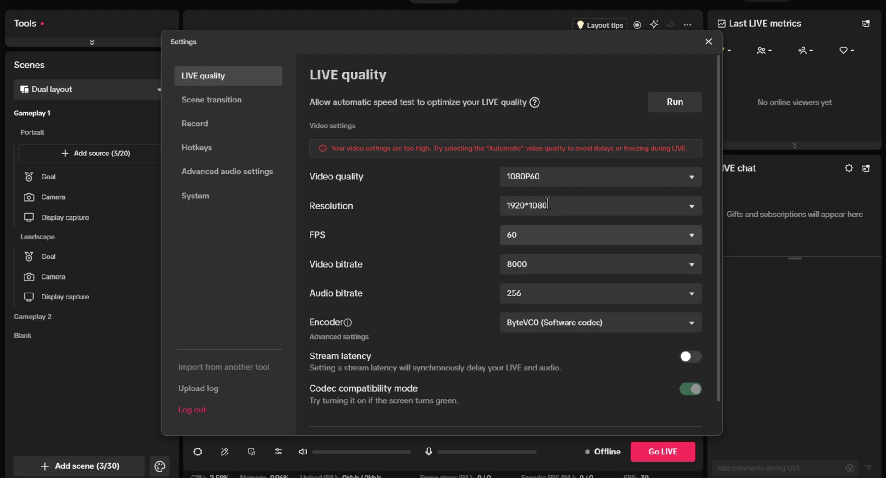
left_click(532, 234)
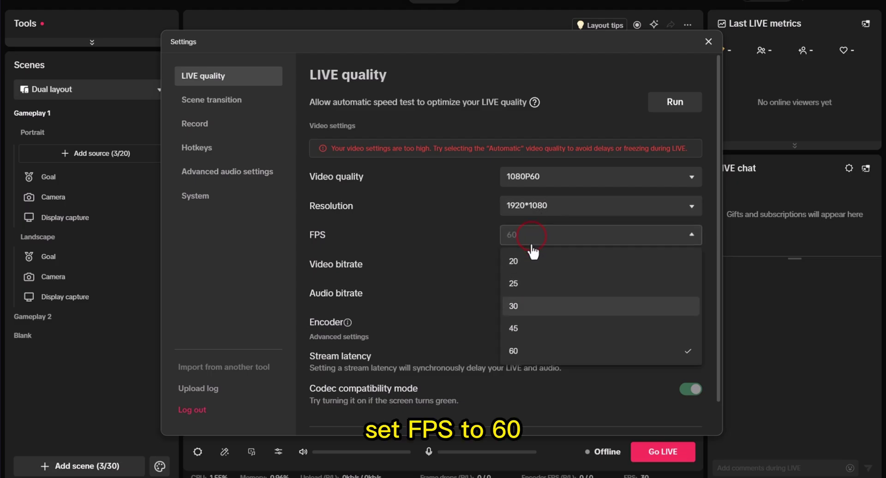
left_click(533, 357)
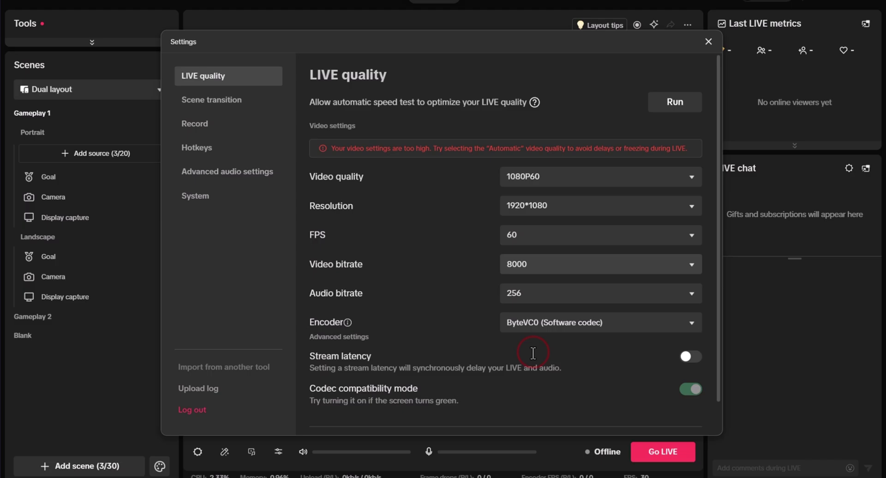
scroll(533, 351, "down", 2)
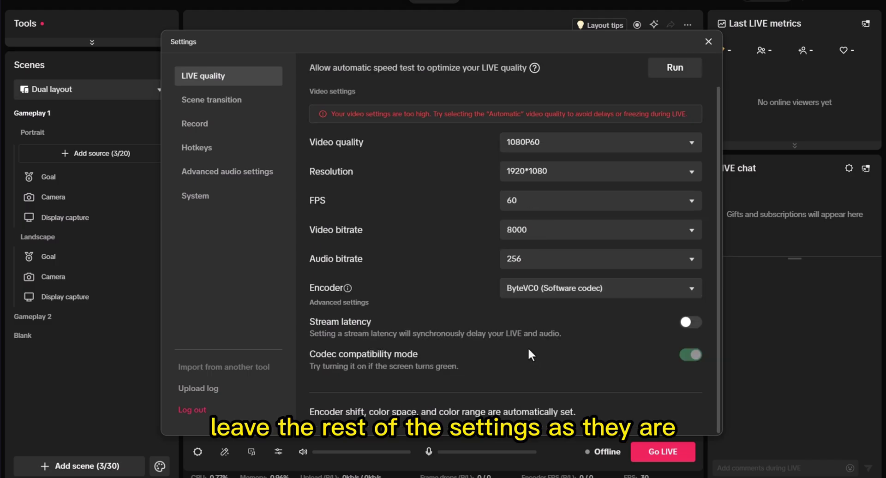
scroll(528, 347, "up", 2)
Step: Change the scene transition effect from None to Joy blast after trying Graffiti
left_click(246, 103)
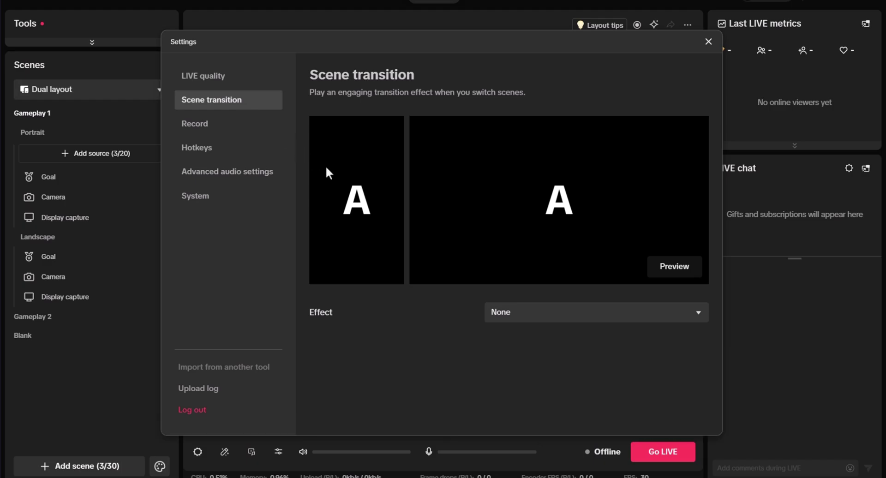
left_click(511, 312)
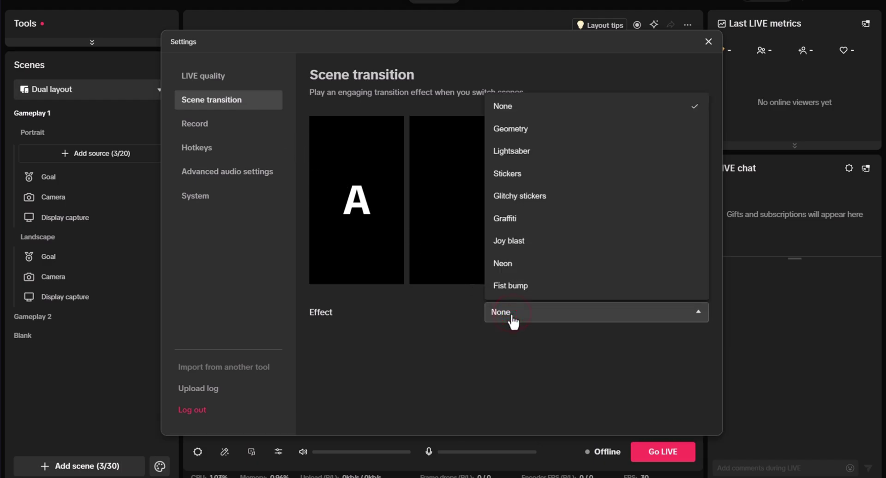
left_click(511, 219)
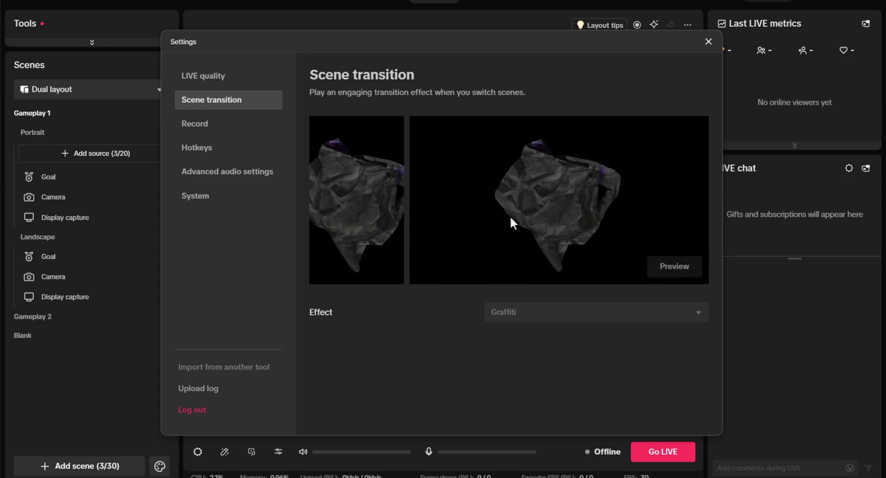
left_click(545, 312)
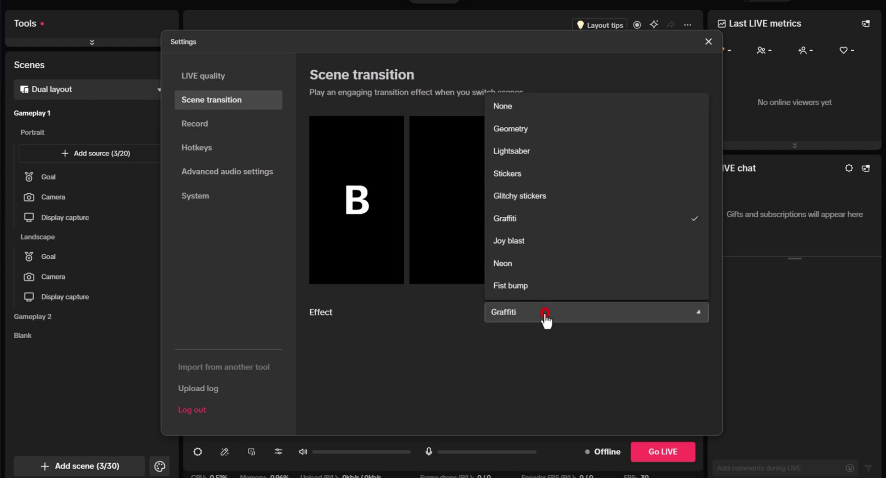
left_click(537, 241)
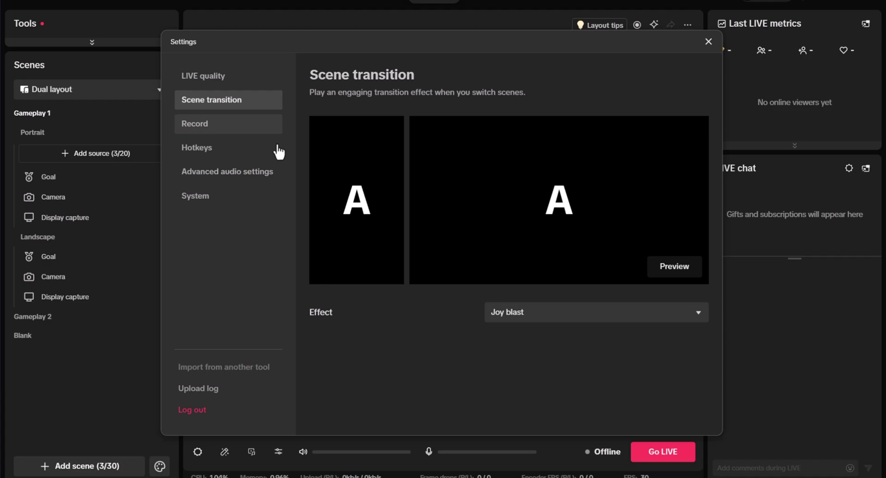
Step: Review the Record settings and the Hotkeys page with its assigned shortcuts
left_click(232, 130)
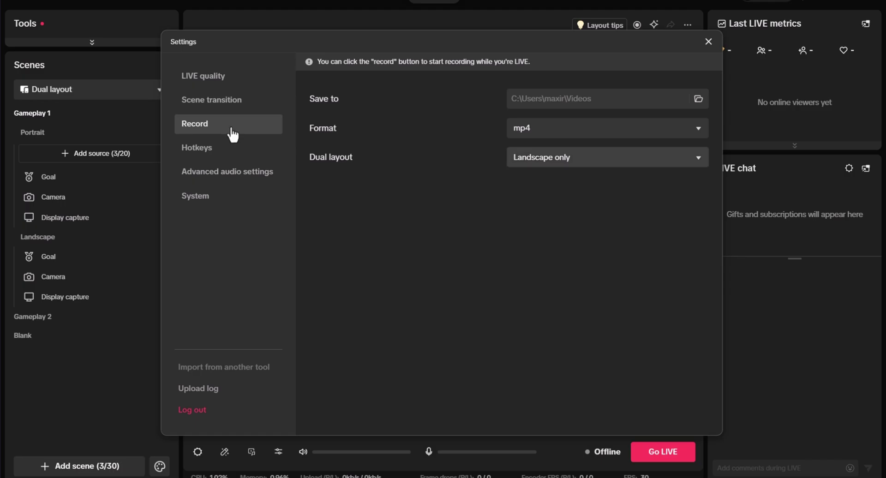
left_click(227, 147)
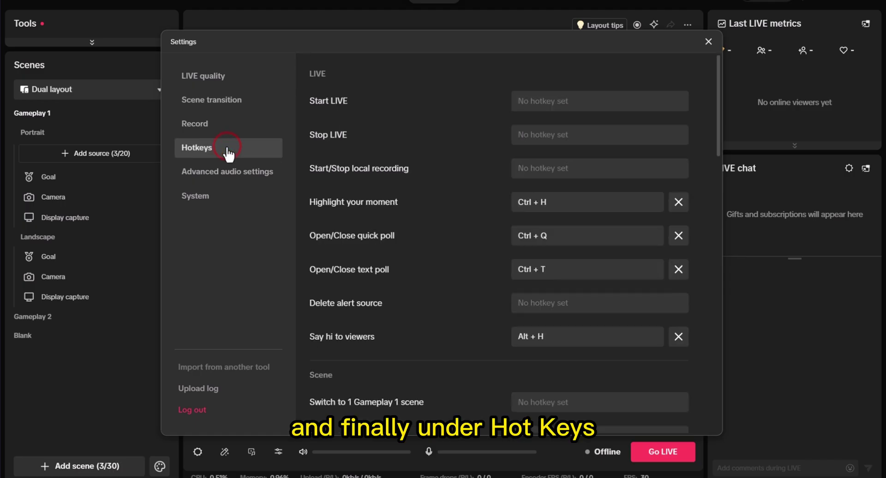